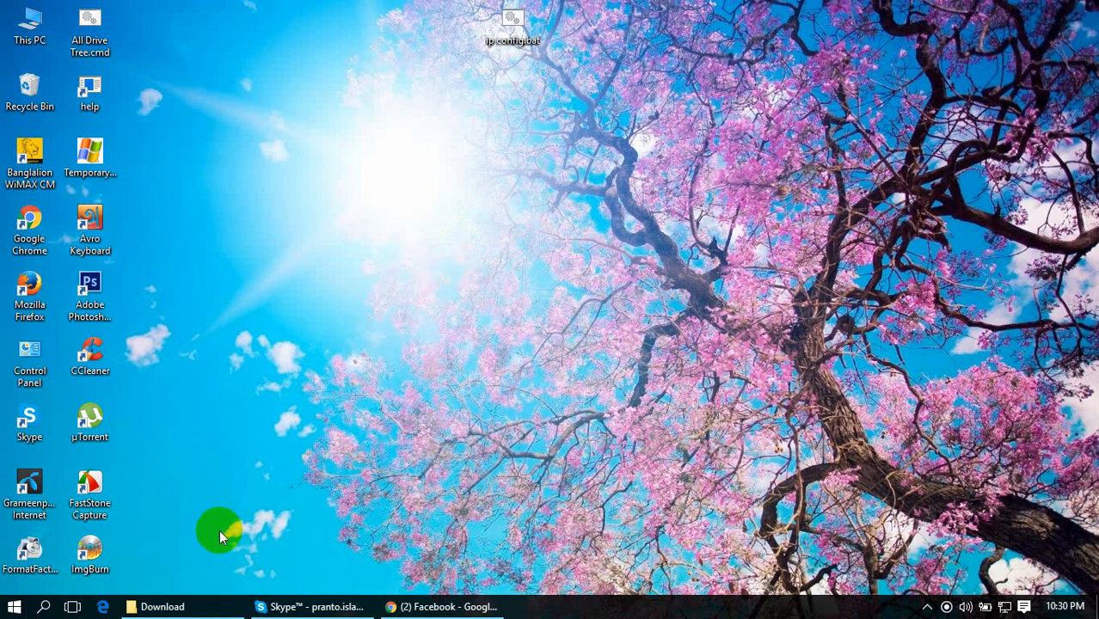
Step: Look at the SetupImgBurn_2.5.8.0.exe installer in the Download folder, then close the folder window
{"action": "left_click", "coordinate": [159, 606]}
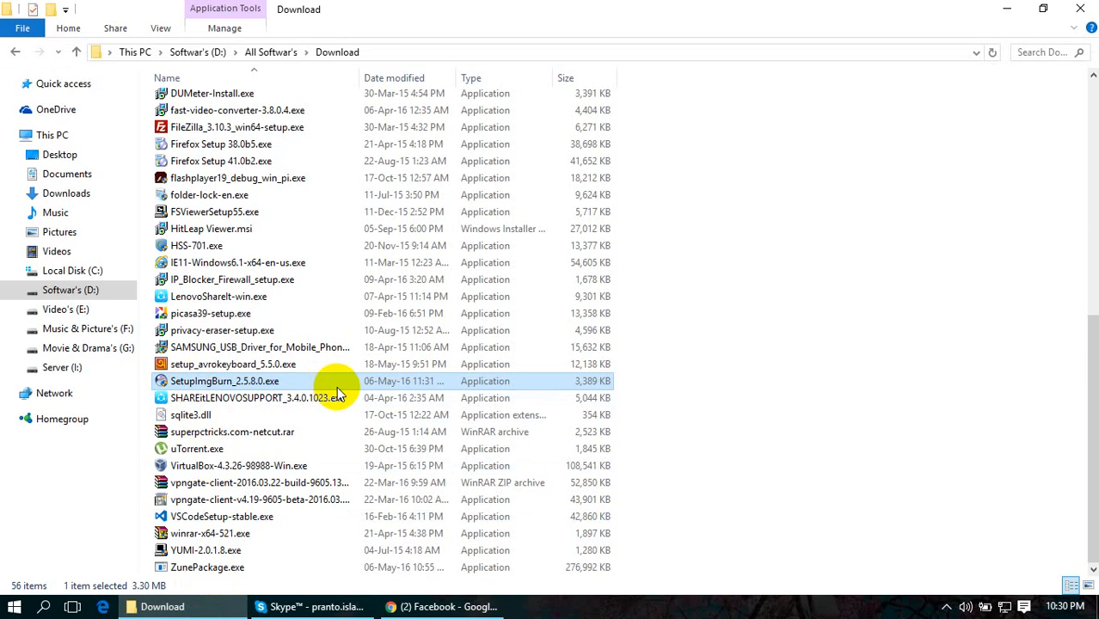
{"action": "left_click", "coordinate": [606, 385]}
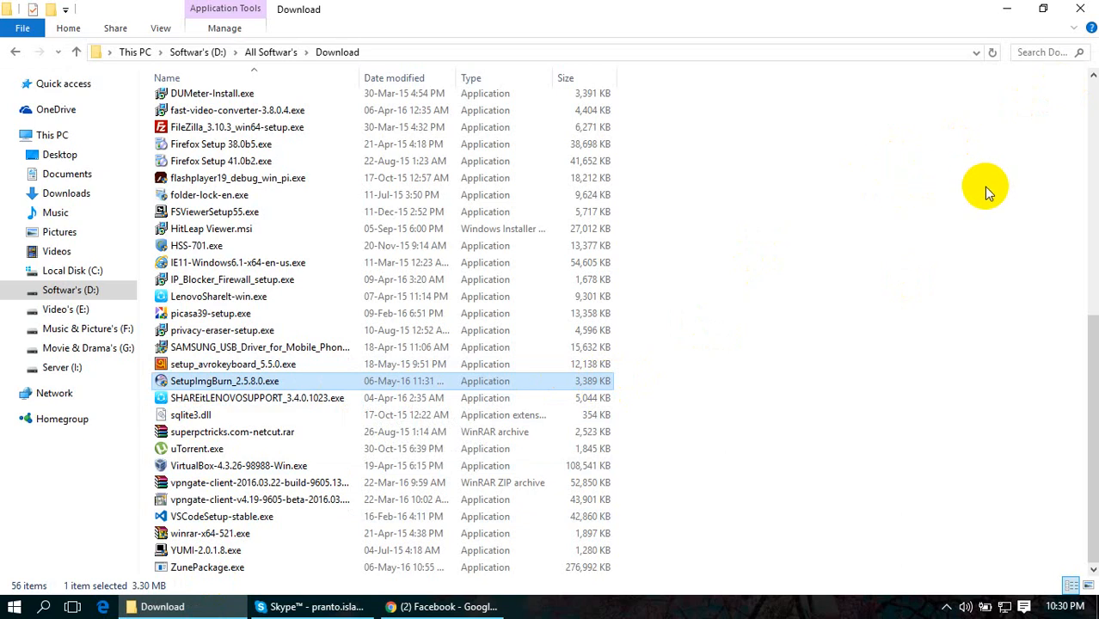
{"action": "left_click", "coordinate": [1085, 8]}
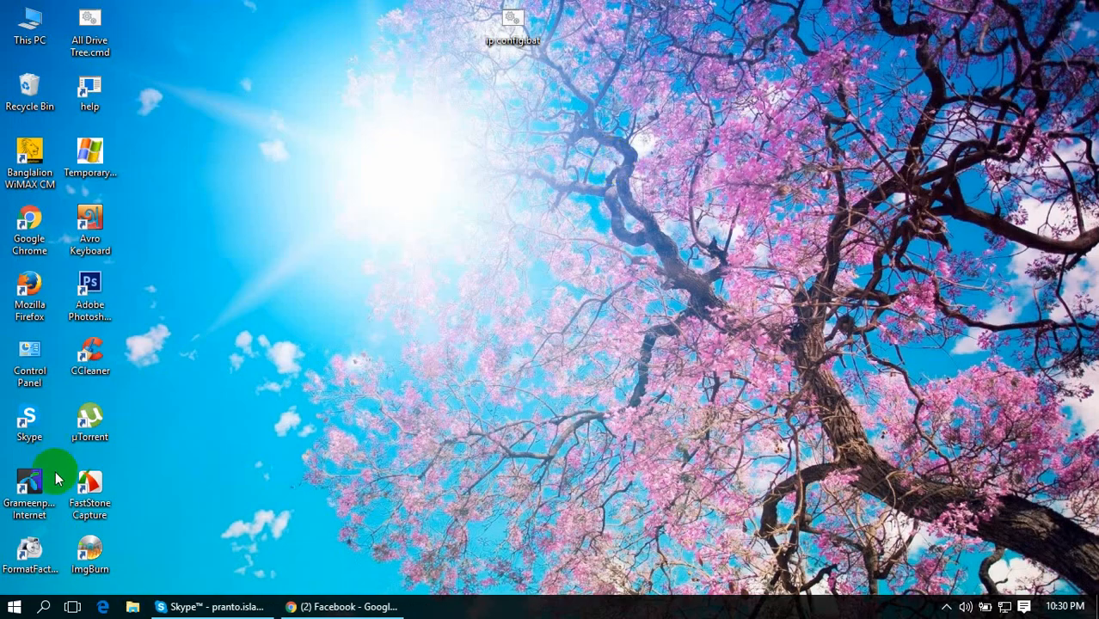
Step: Launch ImgBurn in the mode for creating an image file from files/folders and add D:\Windows Server 2012 as the source
{"action": "double_click", "coordinate": [89, 550]}
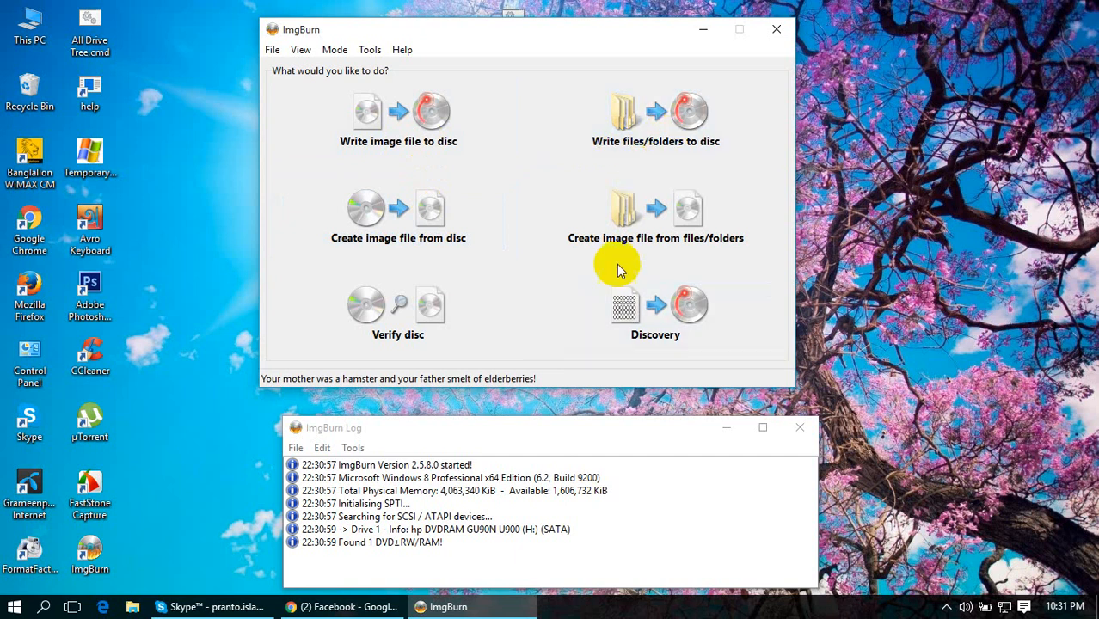
{"action": "left_click", "coordinate": [650, 216]}
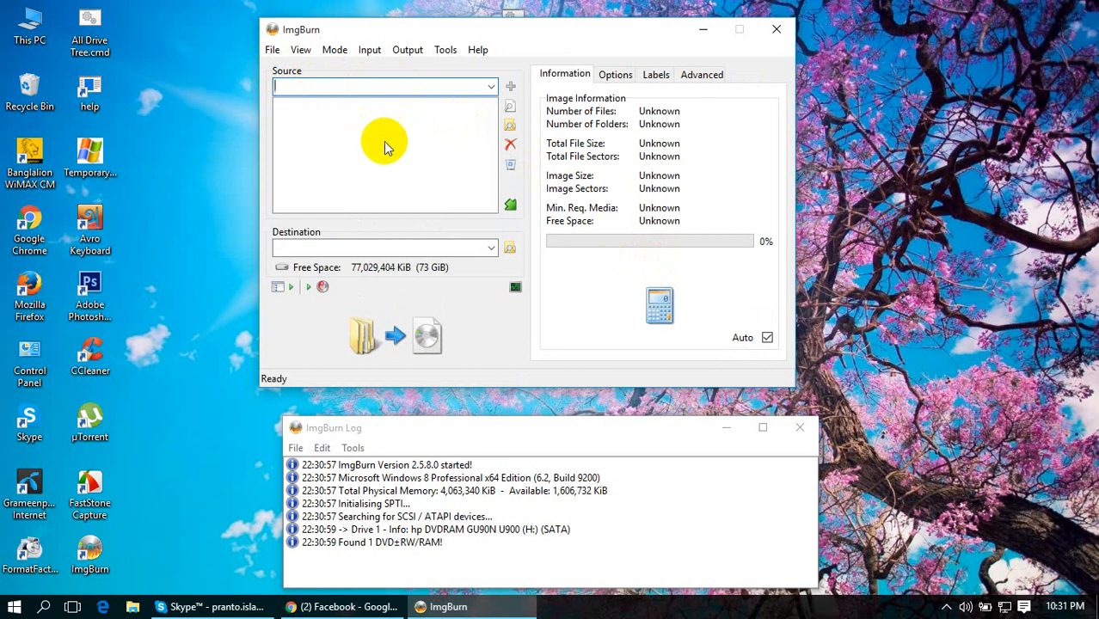
{"action": "left_click", "coordinate": [510, 128]}
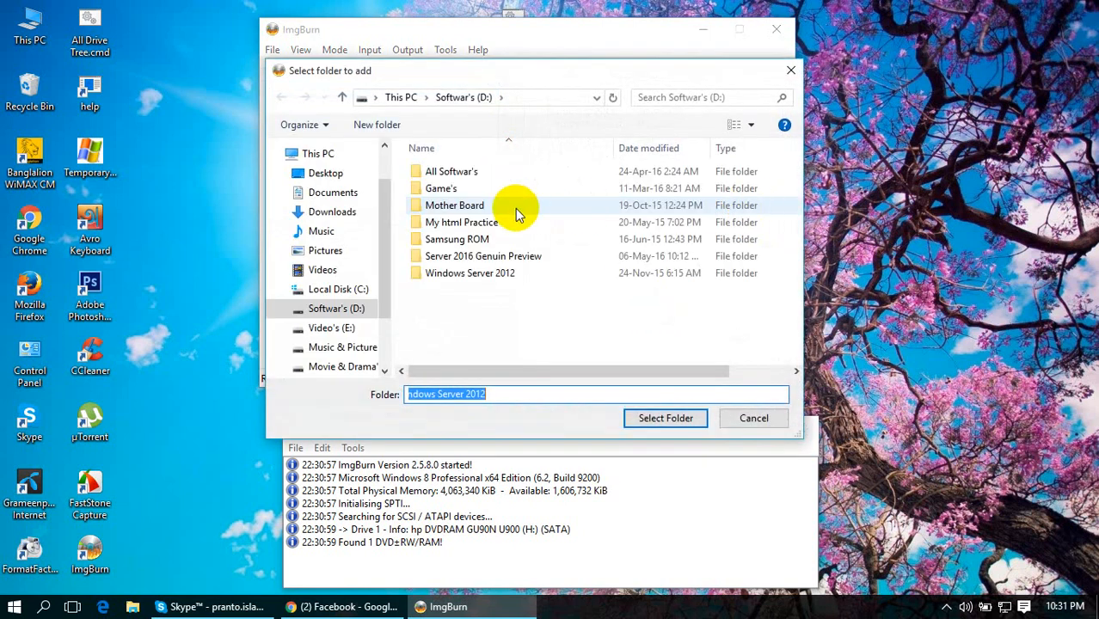
{"action": "left_click", "coordinate": [501, 273]}
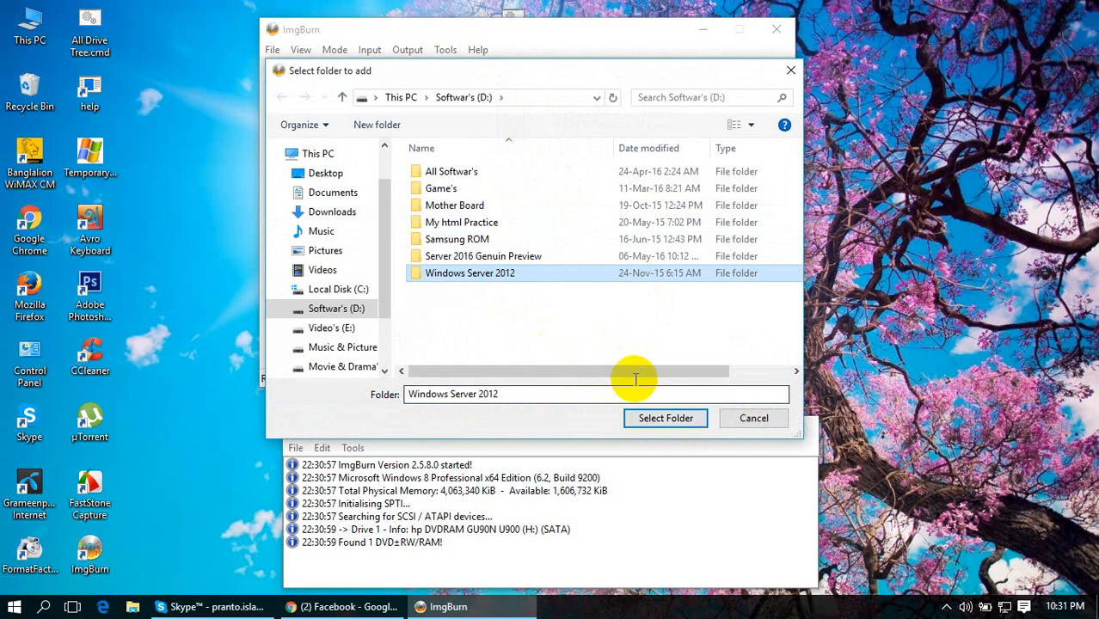
{"action": "left_click", "coordinate": [658, 417]}
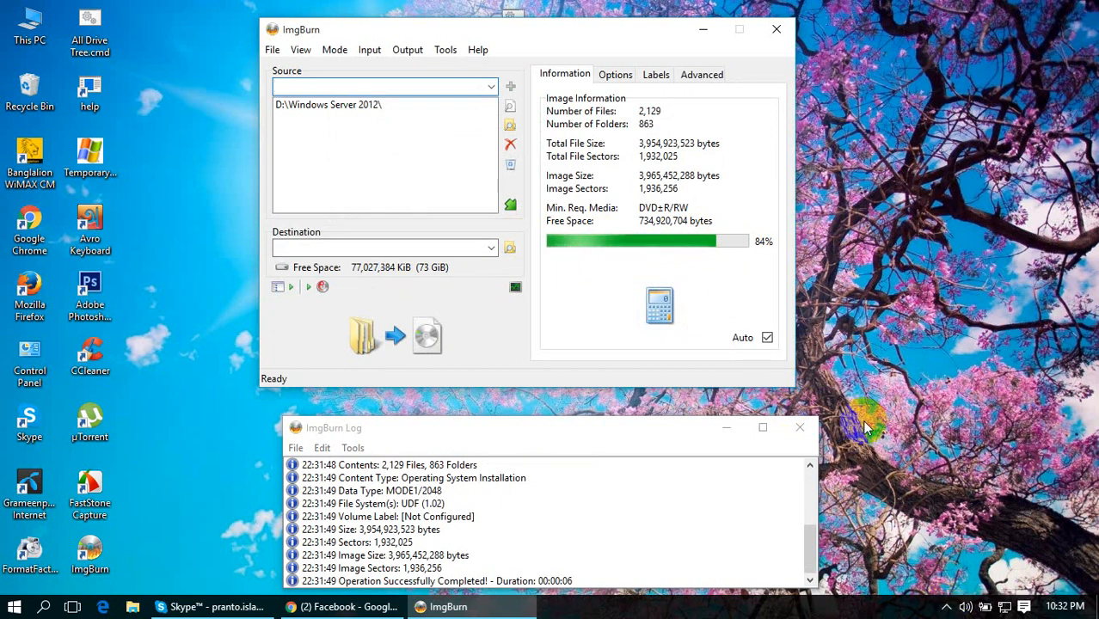
{"action": "left_click", "coordinate": [514, 389]}
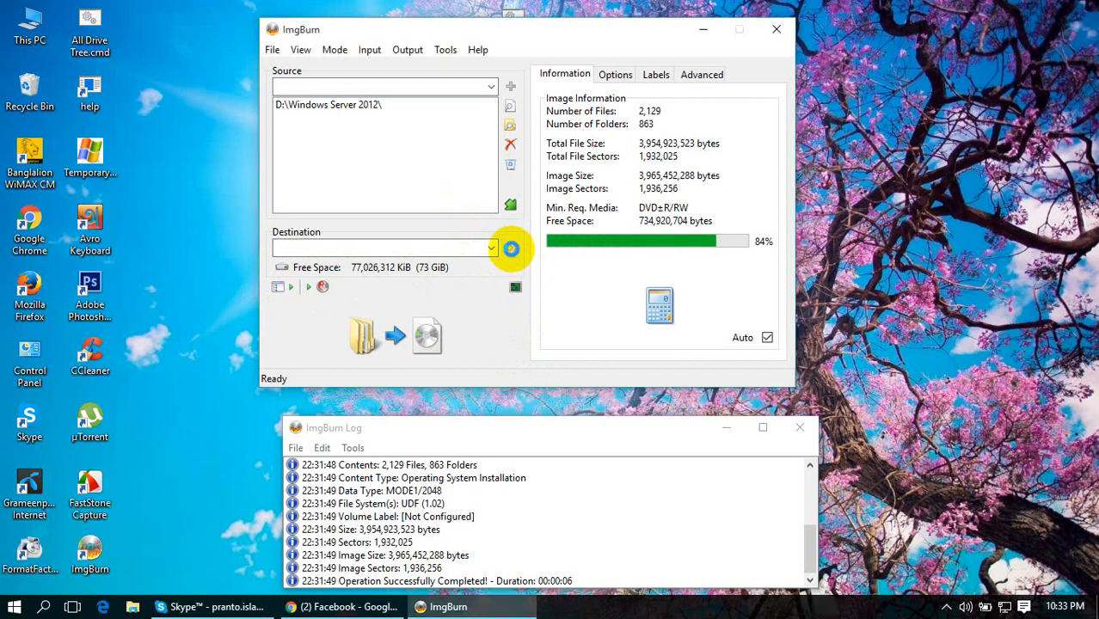
Step: Set the image destination to an ISO file named gkhu on the Softwar's (D:) drive
{"action": "left_click", "coordinate": [511, 248]}
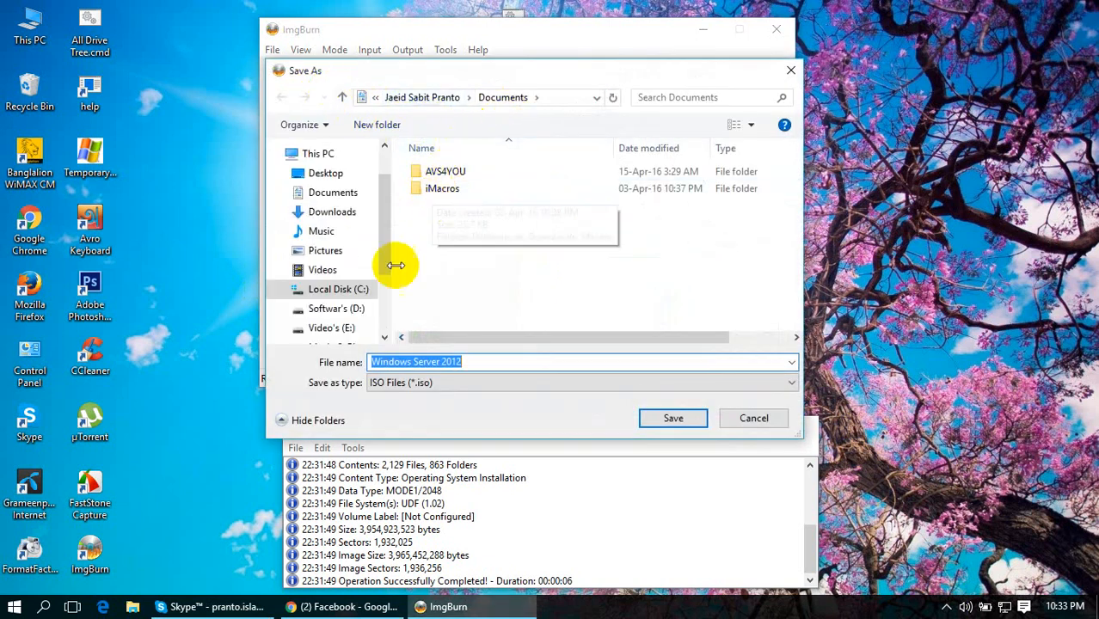
{"action": "left_click", "coordinate": [352, 312]}
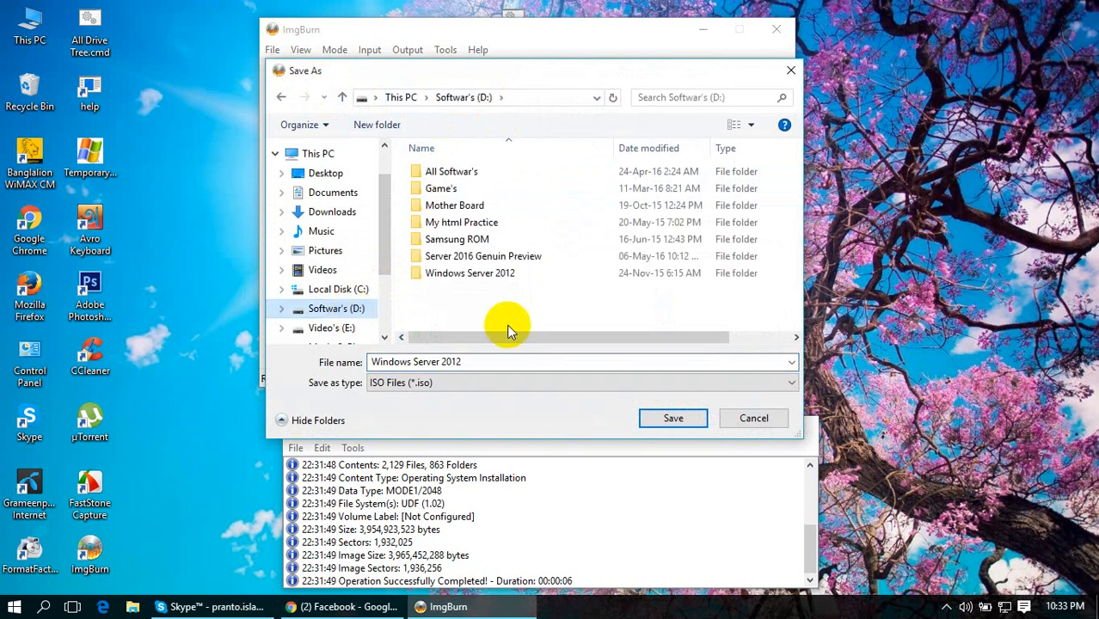
{"action": "left_click", "coordinate": [501, 358]}
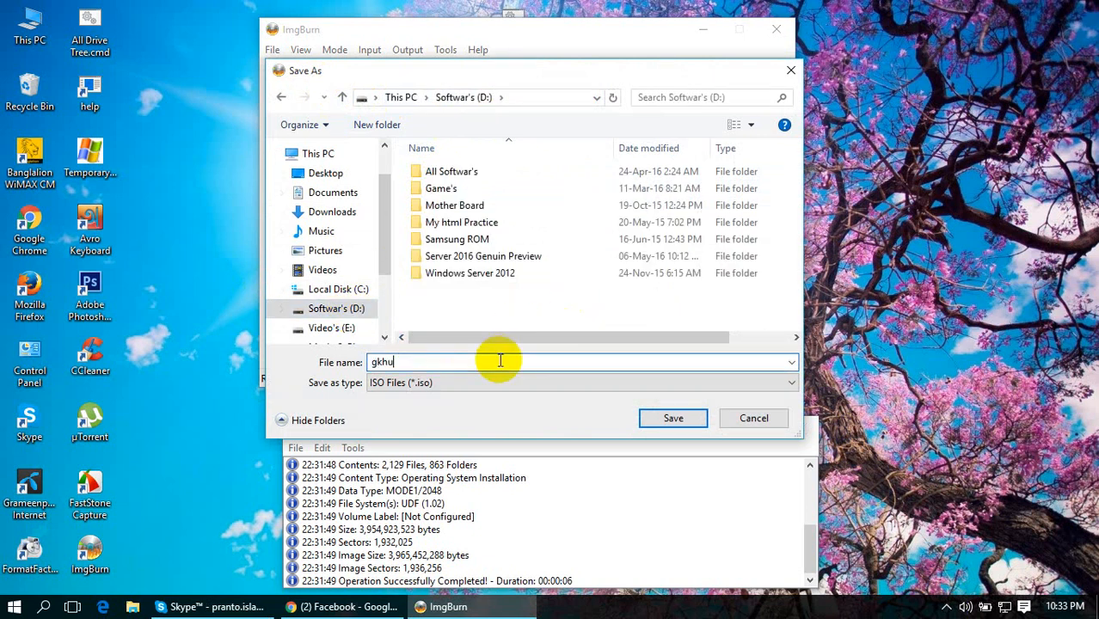
{"action": "left_click", "coordinate": [666, 419]}
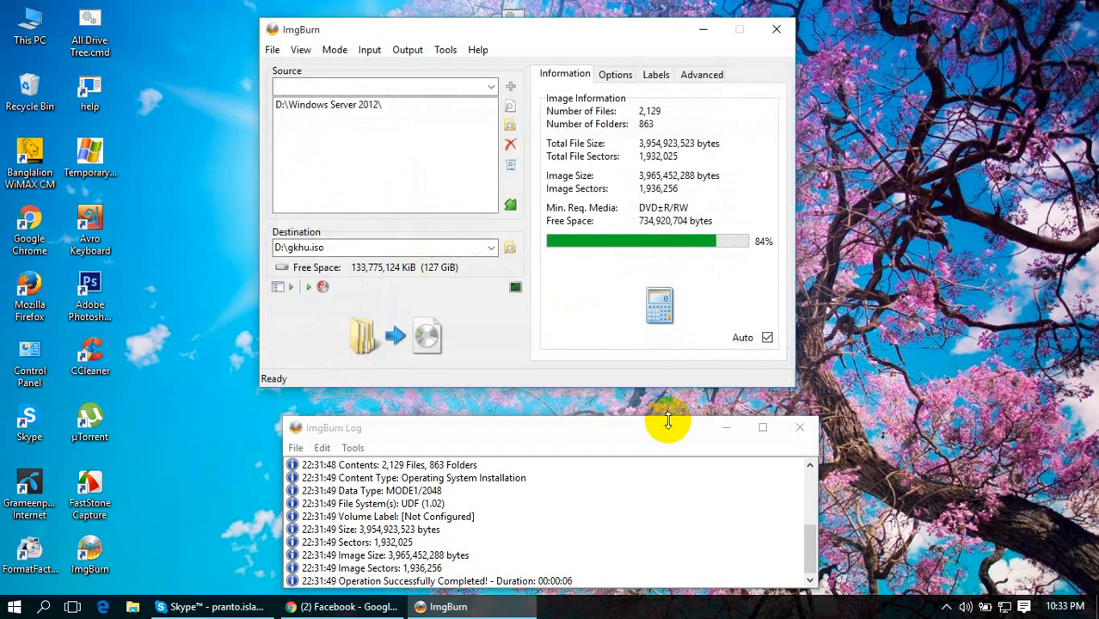
Step: Build the image, continuing without making it bootable and accepting the volume label Windows Server 2012
{"action": "left_click", "coordinate": [393, 333]}
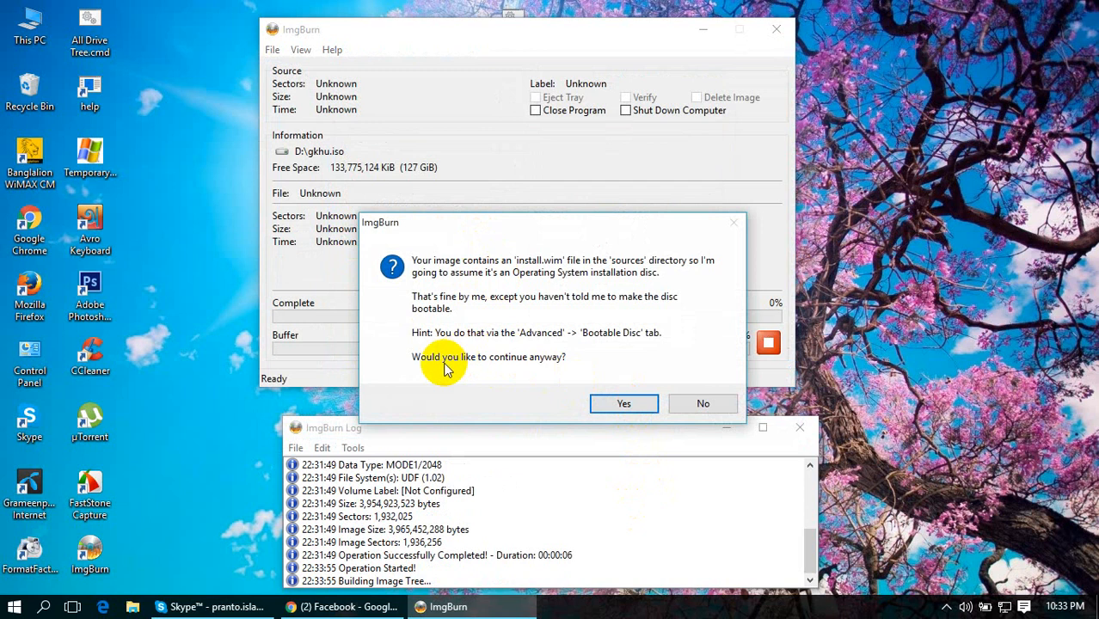
{"action": "left_click", "coordinate": [610, 406]}
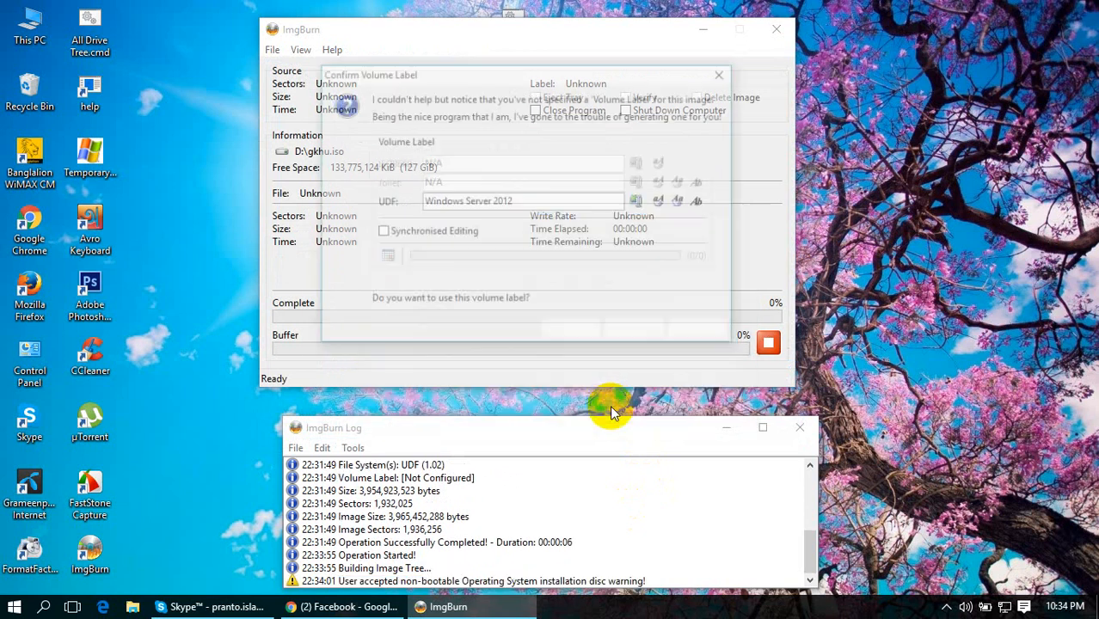
{"action": "left_click", "coordinate": [565, 340]}
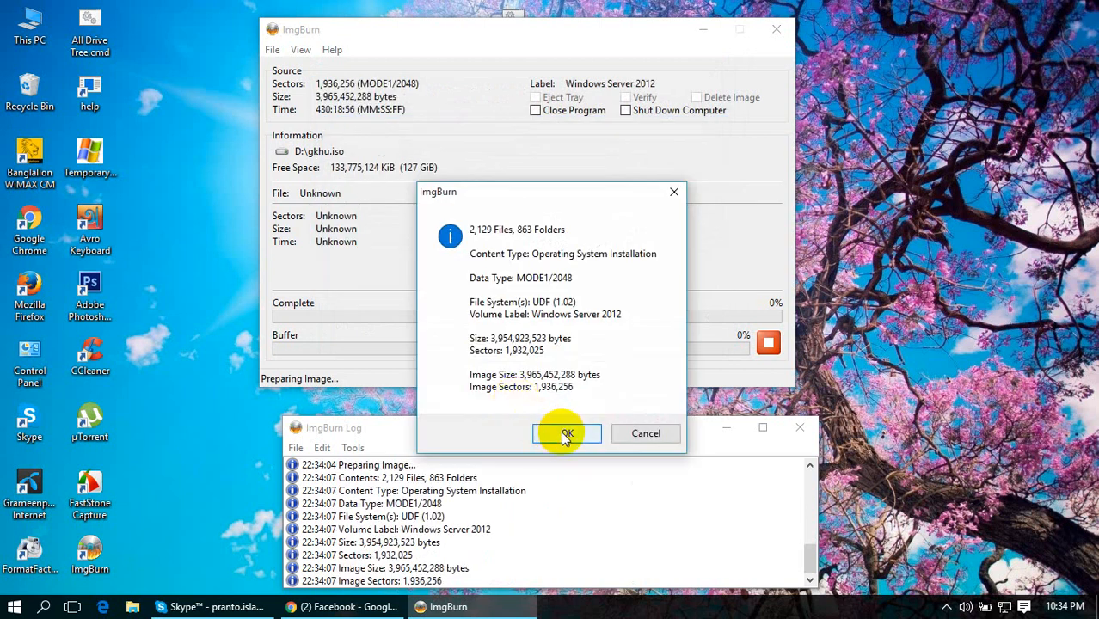
{"action": "left_click", "coordinate": [564, 434]}
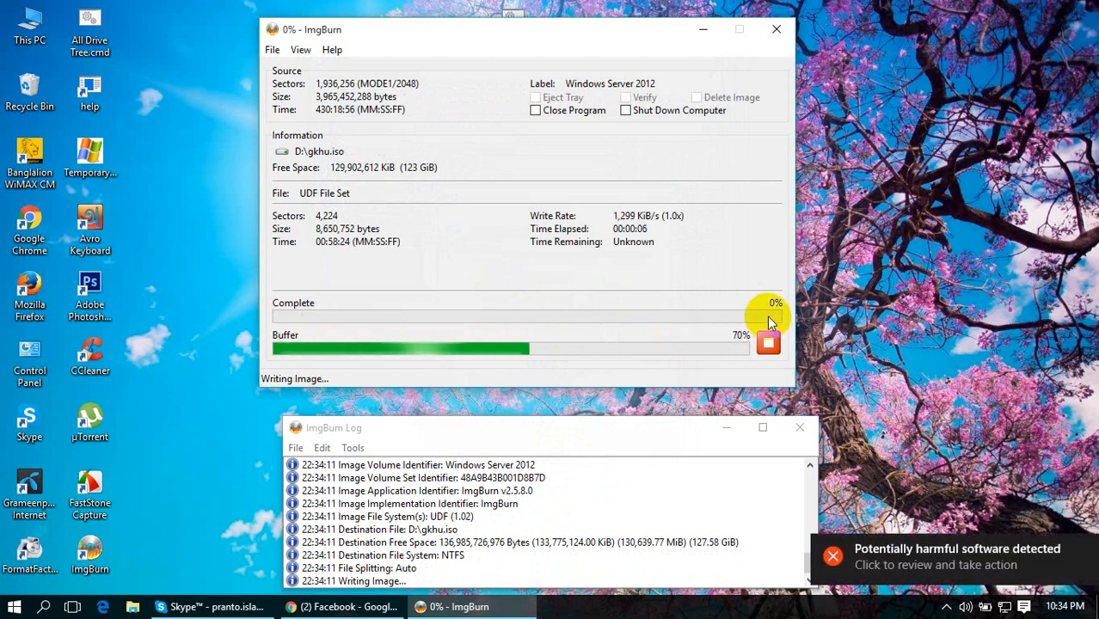
Step: Check the Windows Defender alert about potentially harmful software and close its window
{"action": "left_click", "coordinate": [850, 535]}
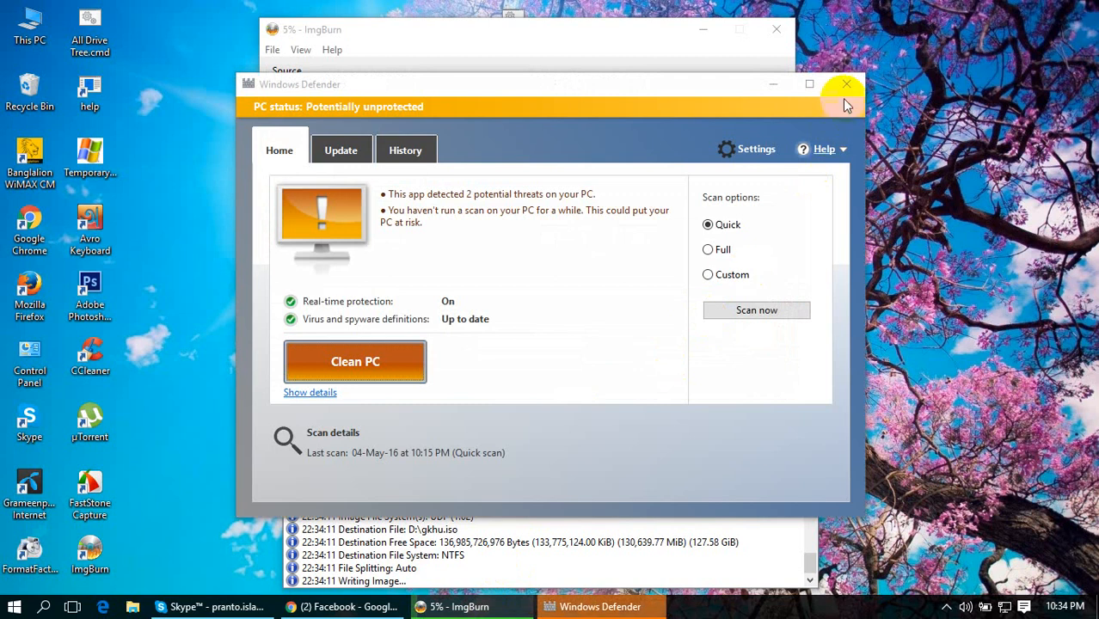
{"action": "left_click", "coordinate": [847, 87]}
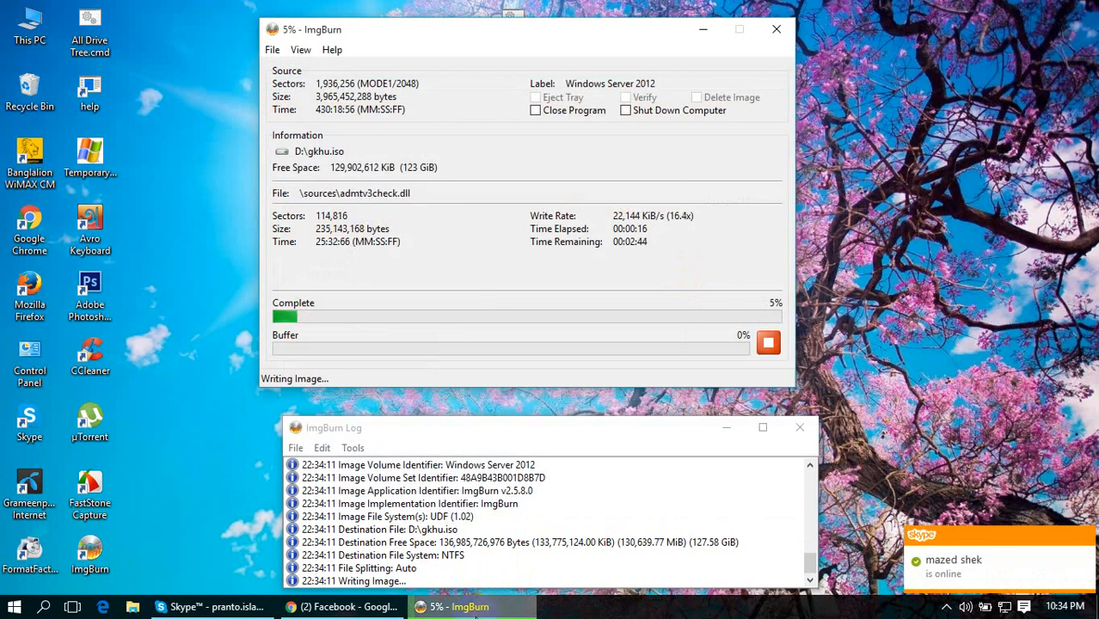
{"action": "mouse_move", "coordinate": [464, 606]}
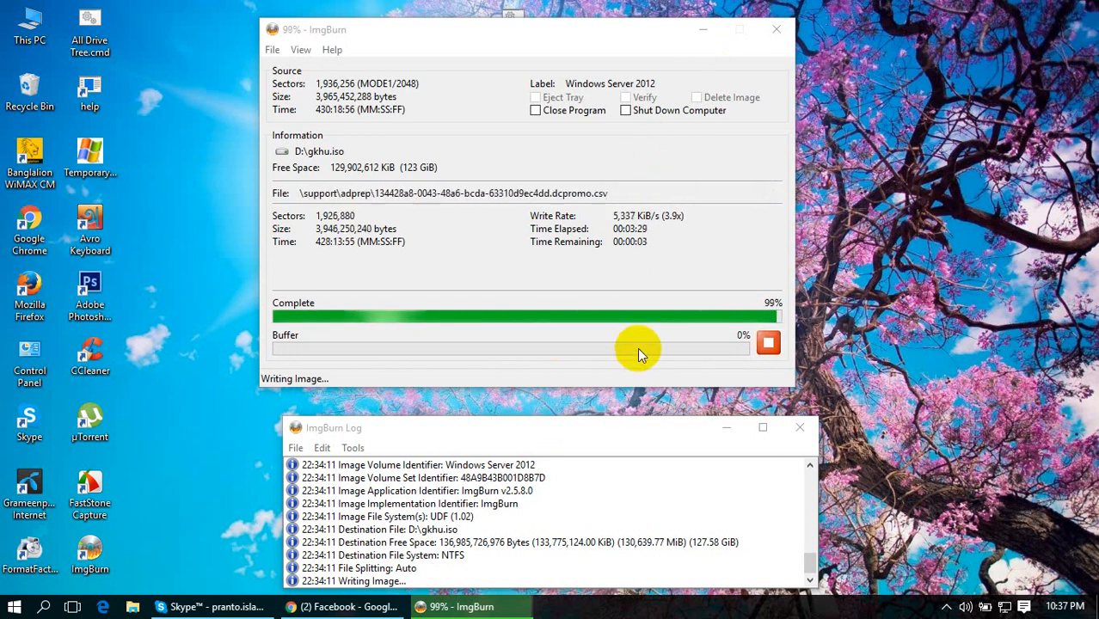
{"action": "right_click", "coordinate": [902, 225]}
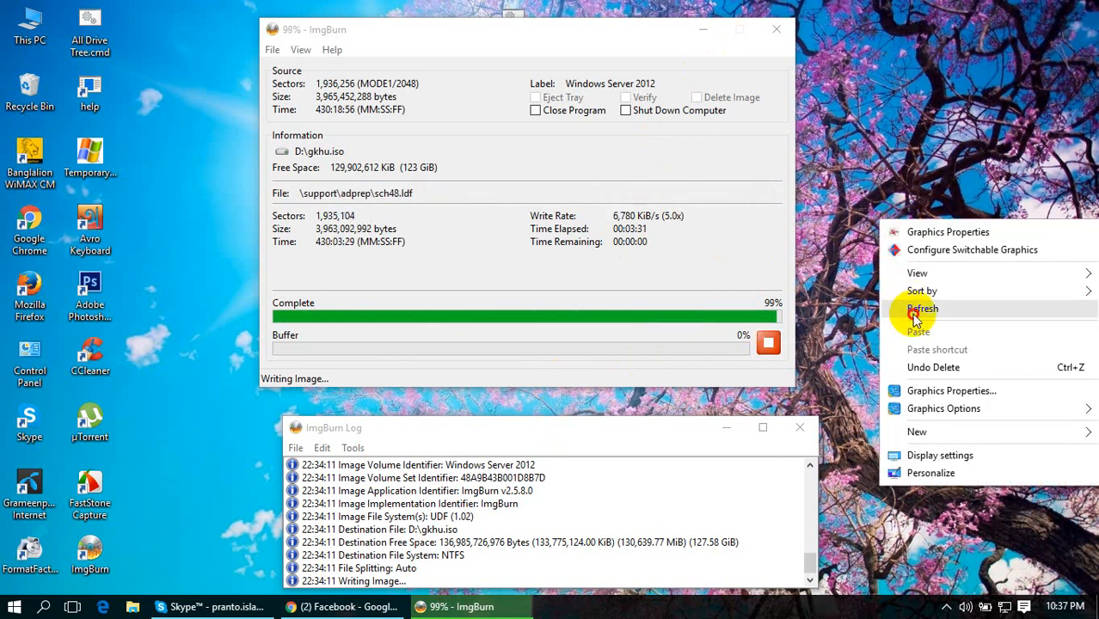
{"action": "left_click", "coordinate": [915, 334]}
{"action": "right_click", "coordinate": [863, 249]}
{"action": "left_click", "coordinate": [888, 337]}
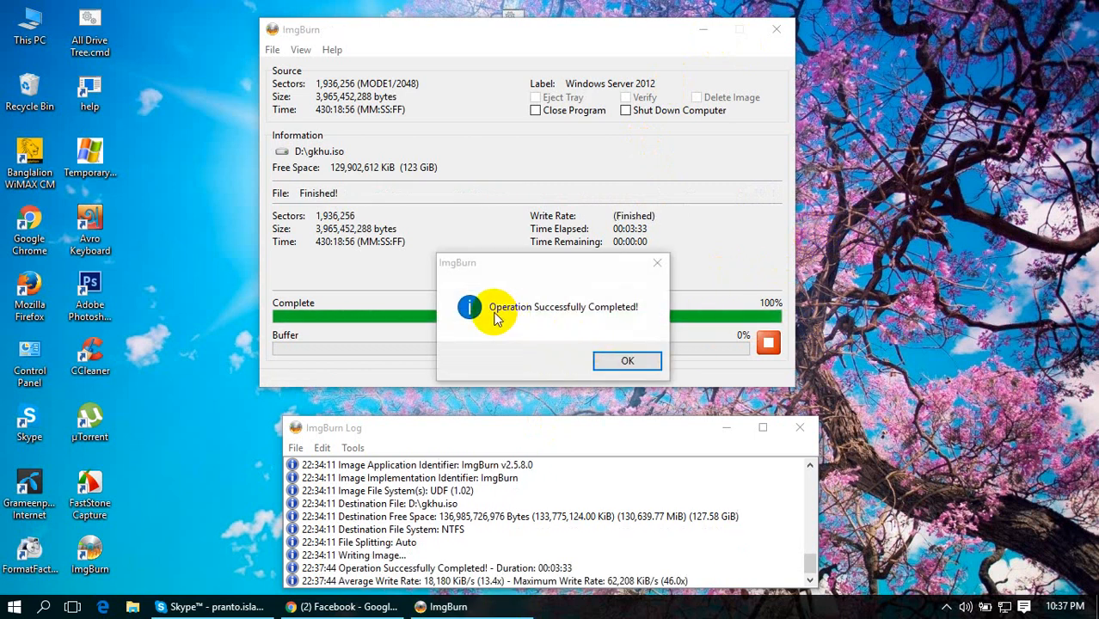
Step: Acknowledge the finished image build and close ImgBurn
{"action": "left_click", "coordinate": [619, 362]}
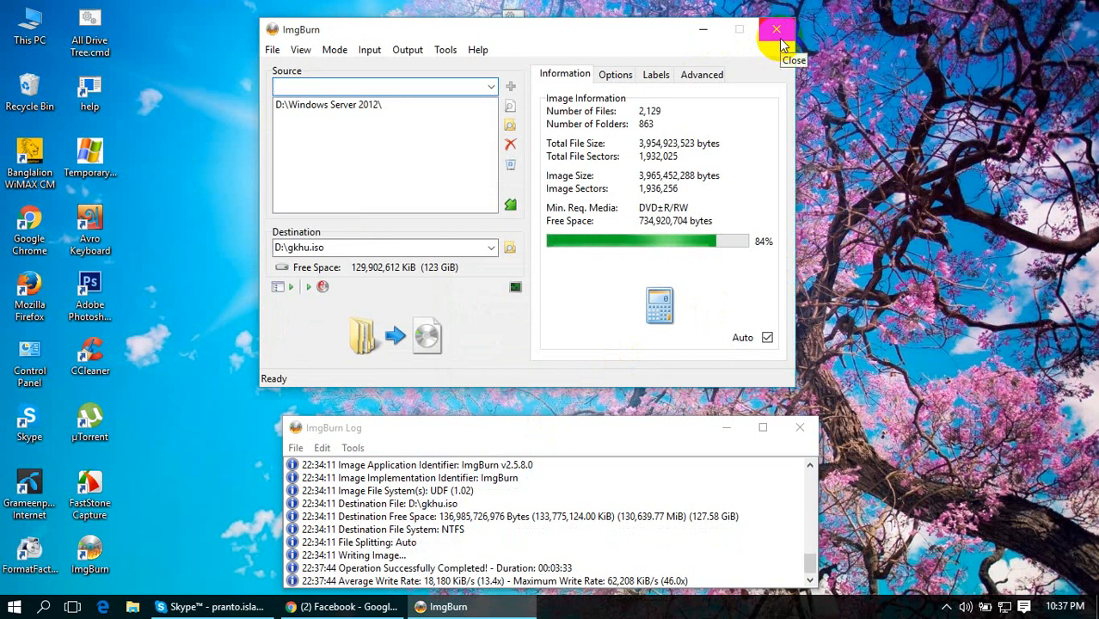
{"action": "left_click", "coordinate": [783, 42]}
{"action": "right_click", "coordinate": [420, 92]}
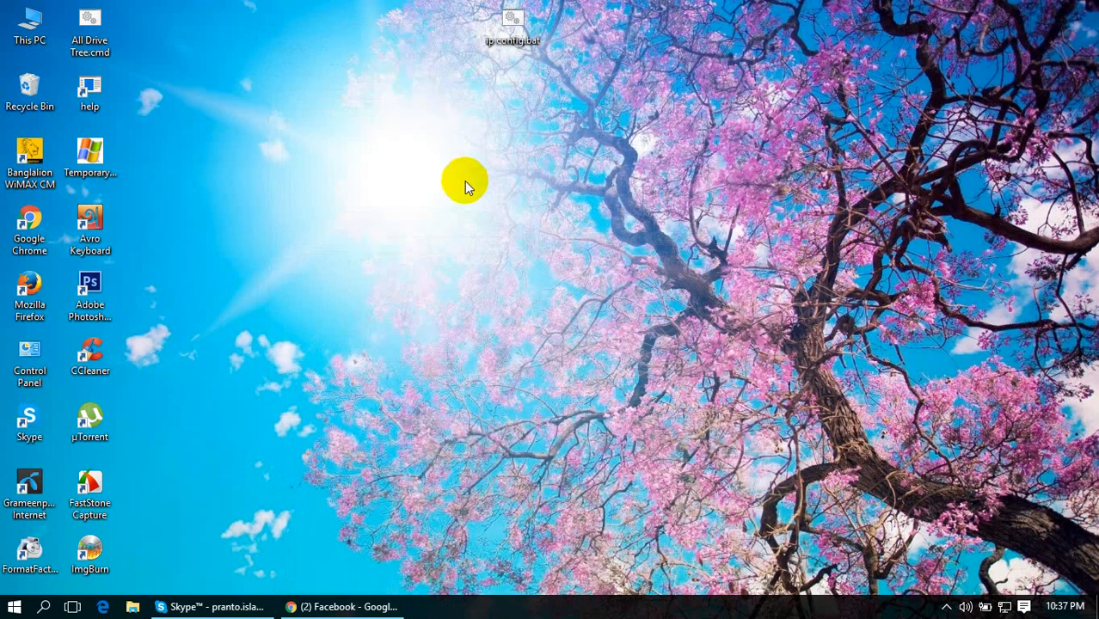
{"action": "left_click", "coordinate": [467, 182]}
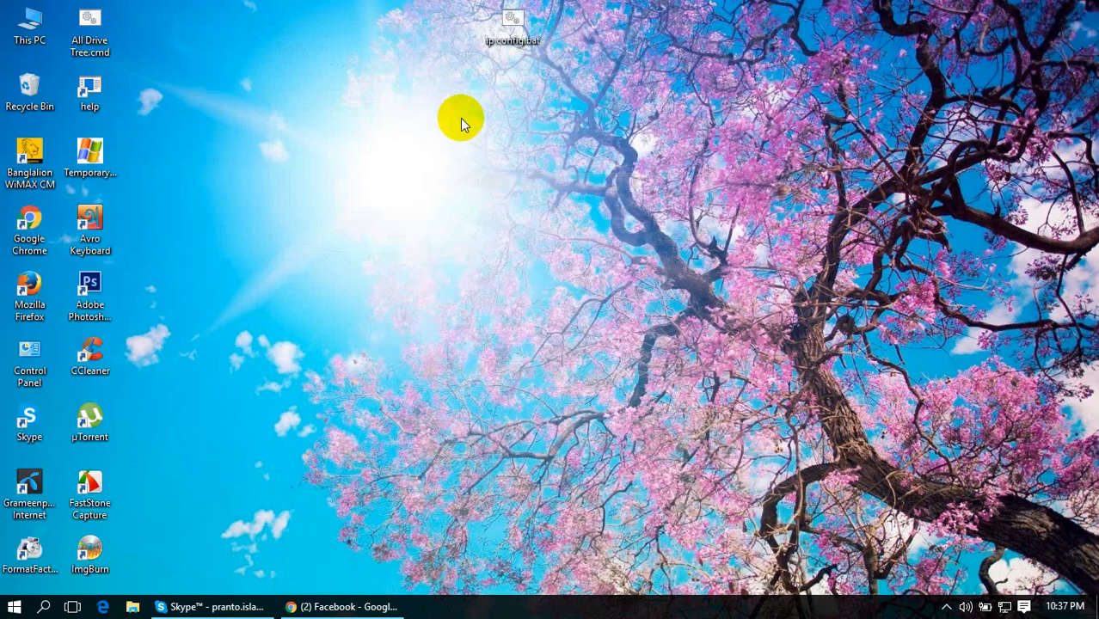
Step: Switch to File Explorer, open the Softwar's (D:) drive and select gkhu.iso
{"action": "double_click", "coordinate": [26, 30]}
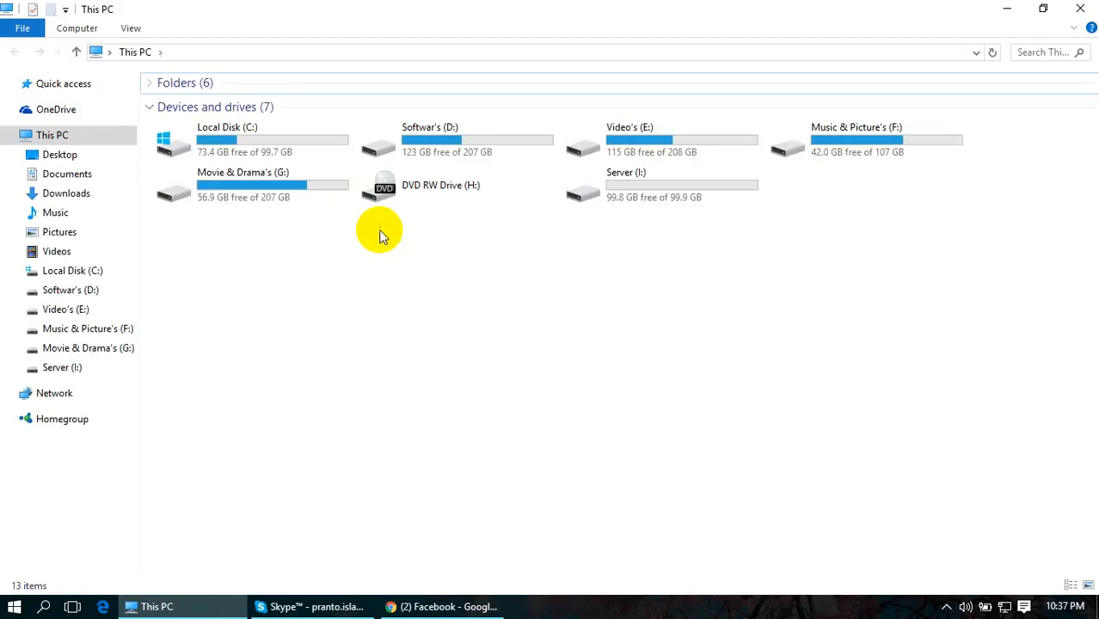
{"action": "left_click", "coordinate": [75, 291]}
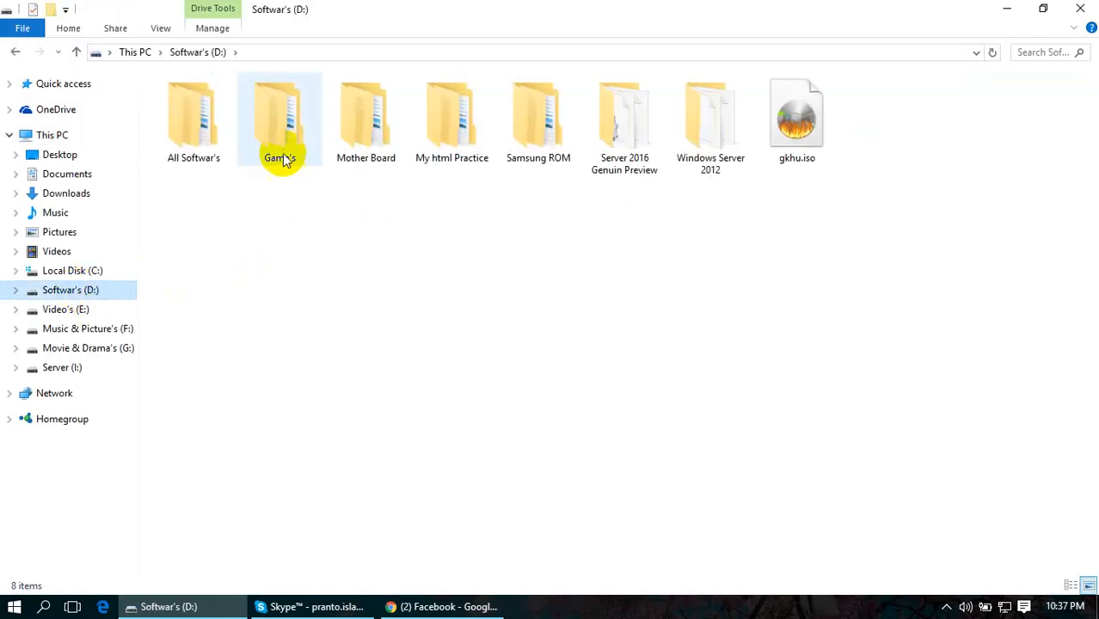
{"action": "left_click_drag", "start_coordinate": [822, 196], "coordinate": [773, 103]}
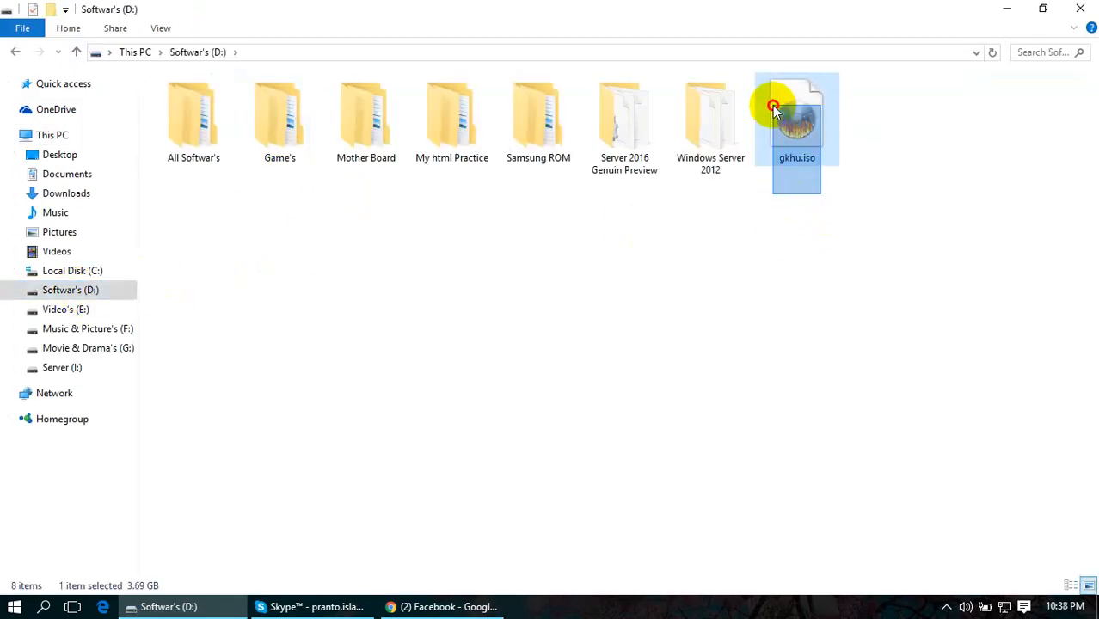
{"action": "left_click_drag", "start_coordinate": [827, 209], "coordinate": [796, 136]}
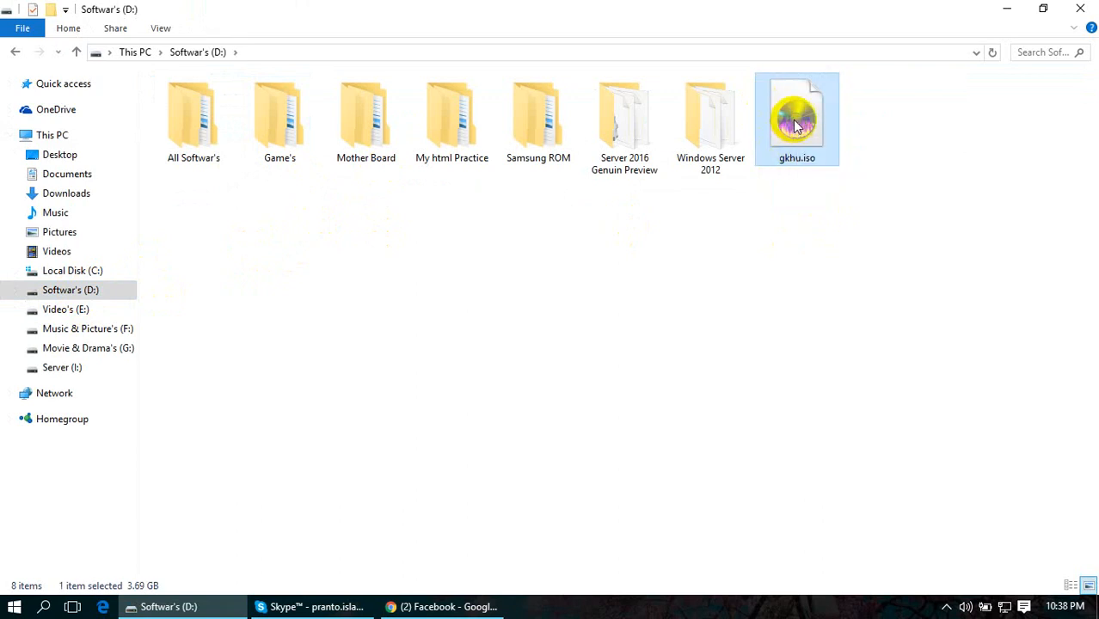
{"action": "double_click", "coordinate": [793, 121]}
{"action": "left_click", "coordinate": [796, 242]}
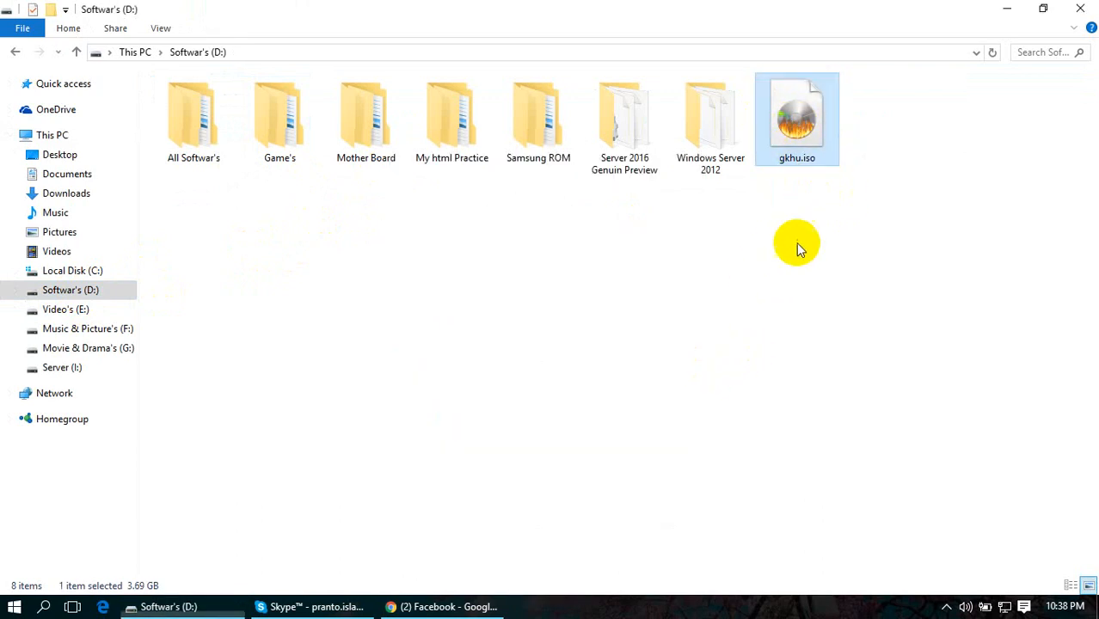
Step: Mount gkhu.iso as a virtual drive by opening it with Windows Explorer
{"action": "right_click", "coordinate": [800, 129]}
{"action": "mouse_move", "coordinate": [818, 163]}
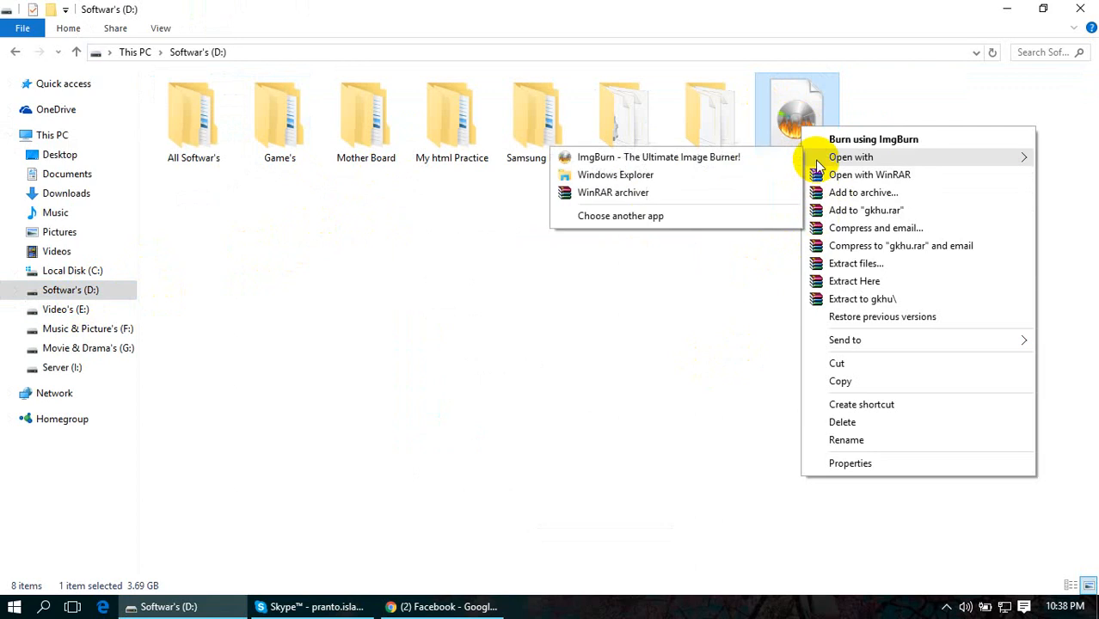
{"action": "left_click", "coordinate": [689, 174]}
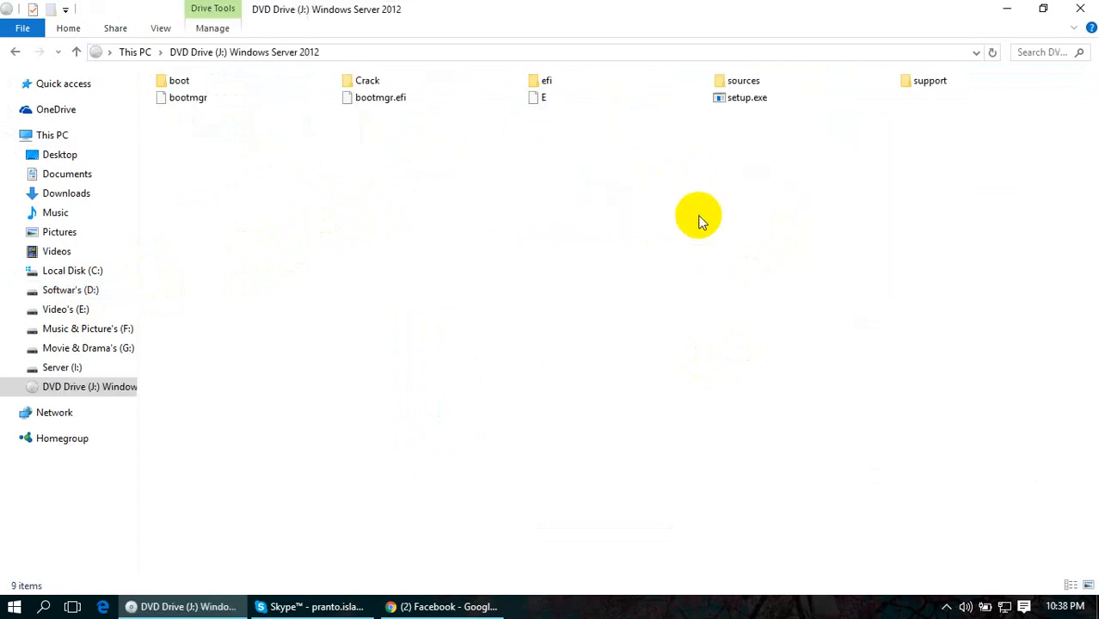
Step: Examine the mounted Windows Server 2012 DVD drive (J:) and its contents from This PC, then return to the drive list
{"action": "left_click", "coordinate": [54, 134]}
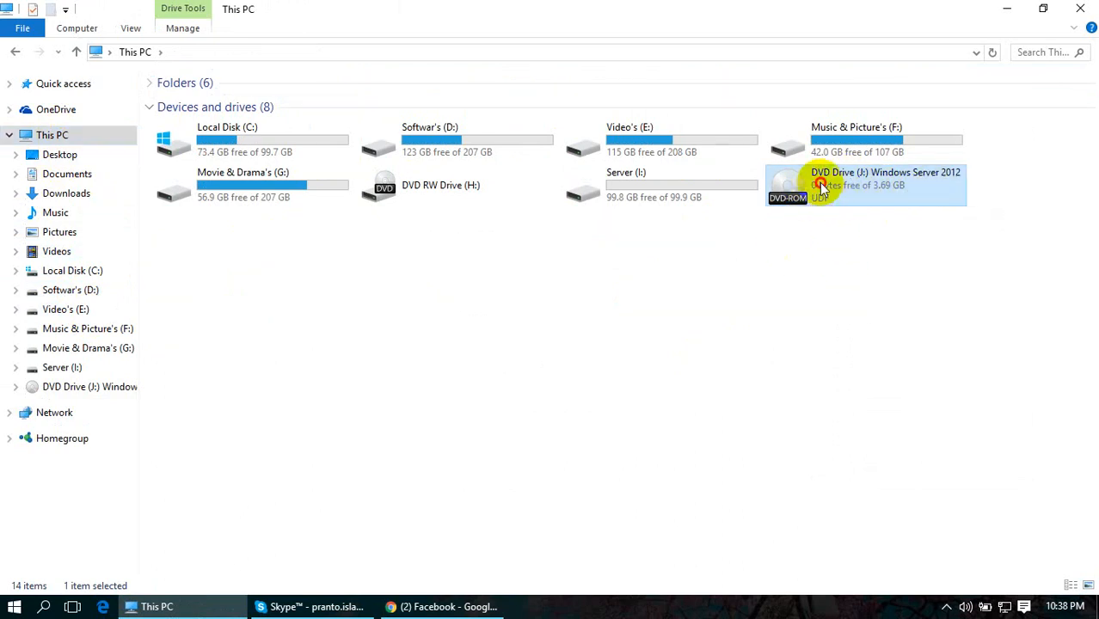
{"action": "double_click", "coordinate": [821, 188]}
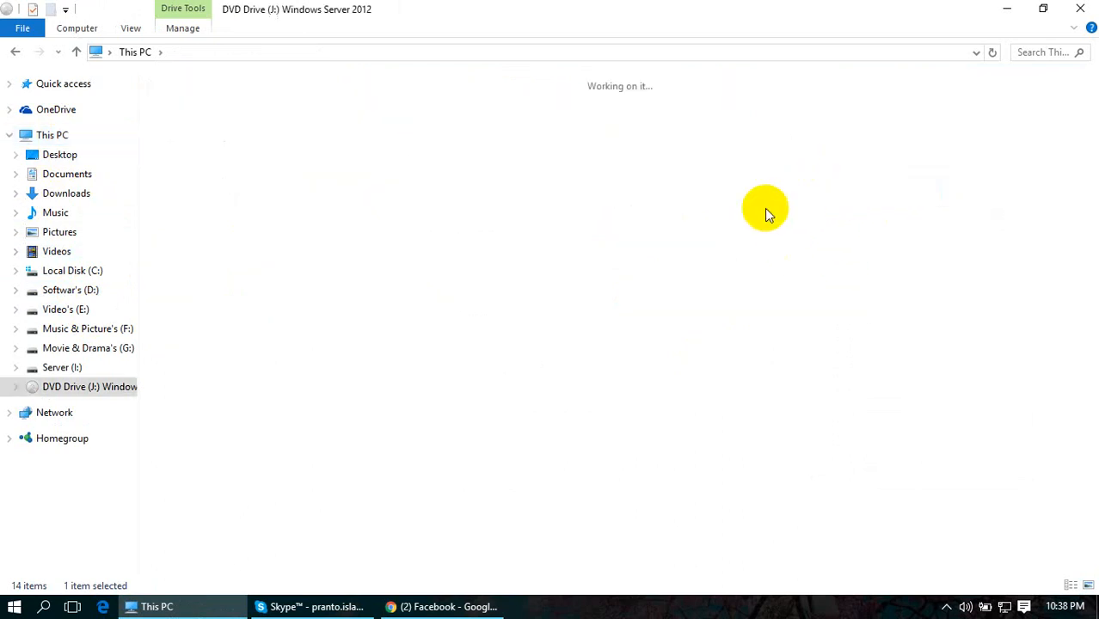
{"action": "left_click", "coordinate": [12, 52]}
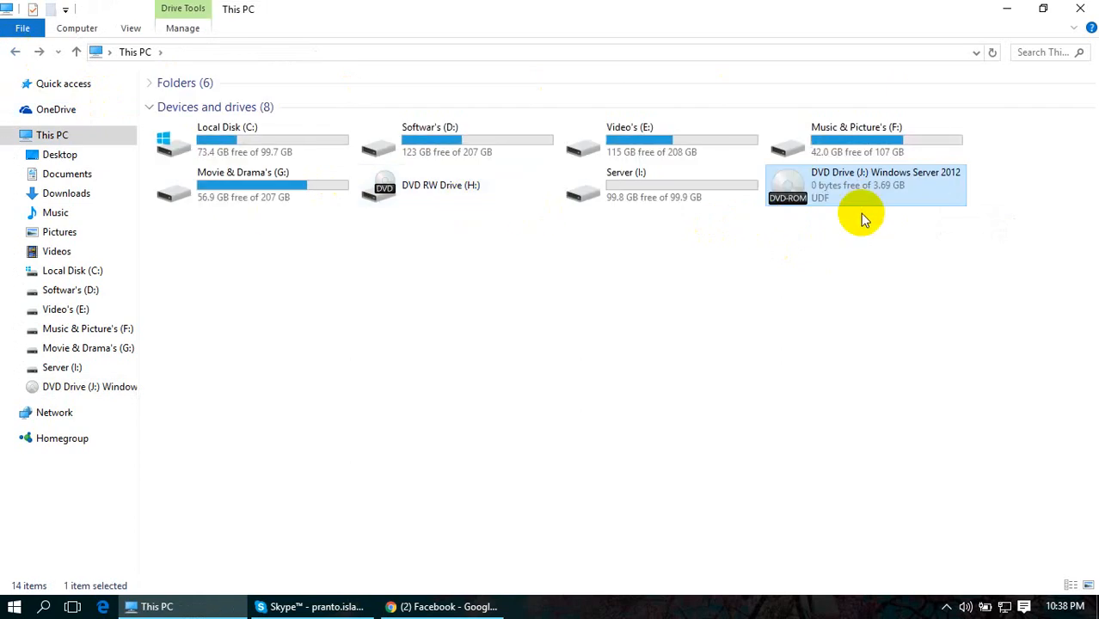